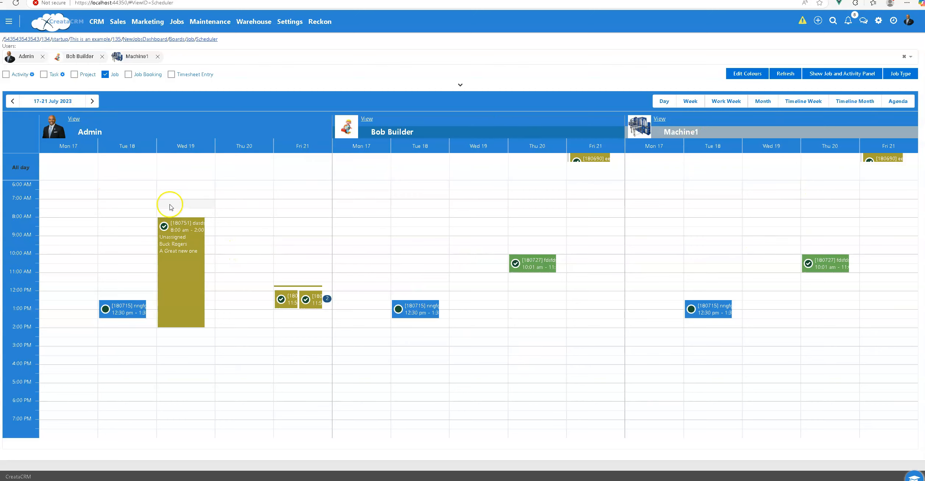
Show the Job and Activity panel to look at its map and location options, and hide it again.
left_click(848, 72)
scroll(755, 235, "up", 1)
left_click_drag(692, 274, 674, 277)
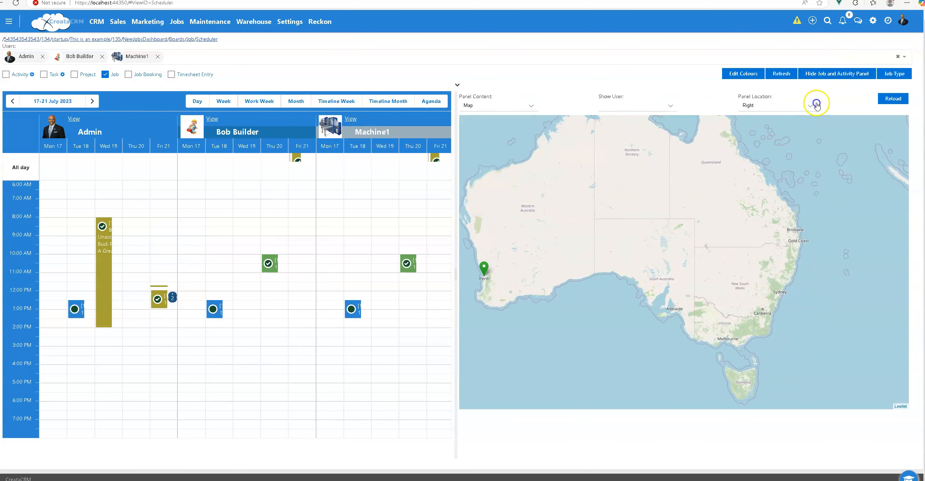
left_click(851, 74)
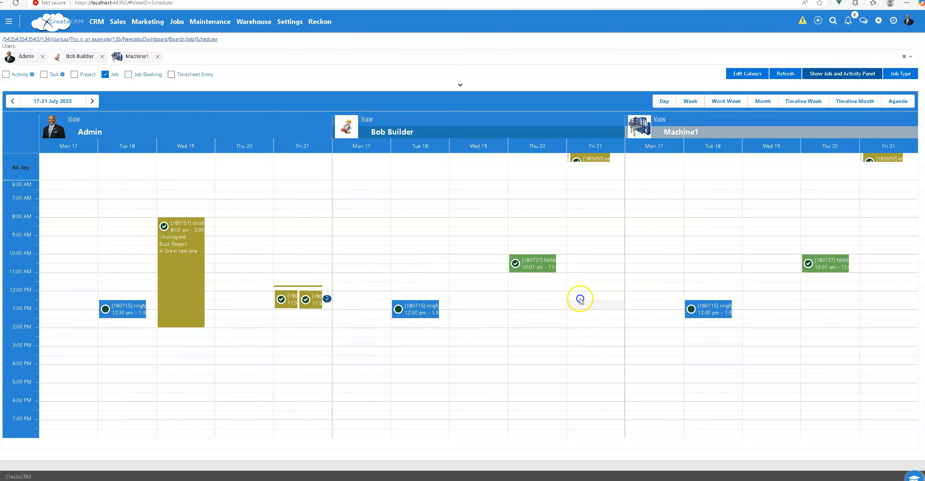
Create and save a job titled "This is a job" in the second user's calendar, Friday 21/07/2023, 12:00 PM to 3:00 PM, for Bondi Development Group.
left_click_drag(576, 342, 594, 304)
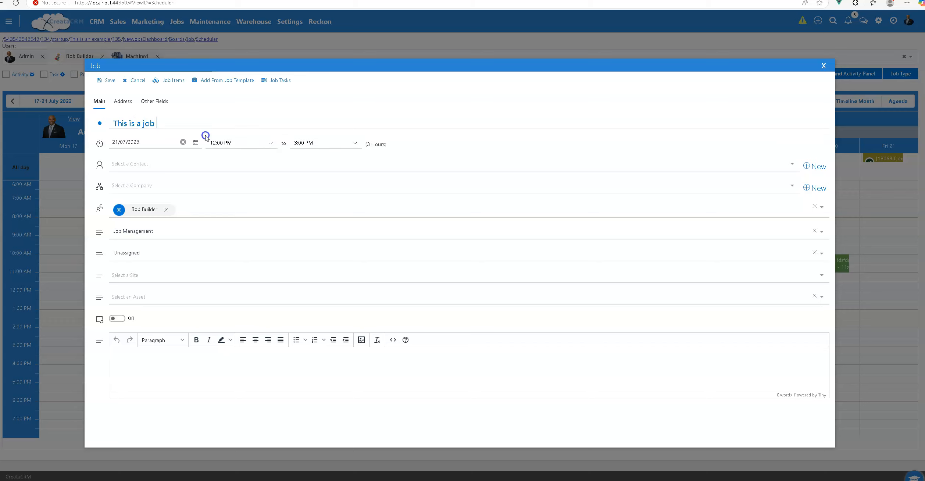
left_click(154, 185)
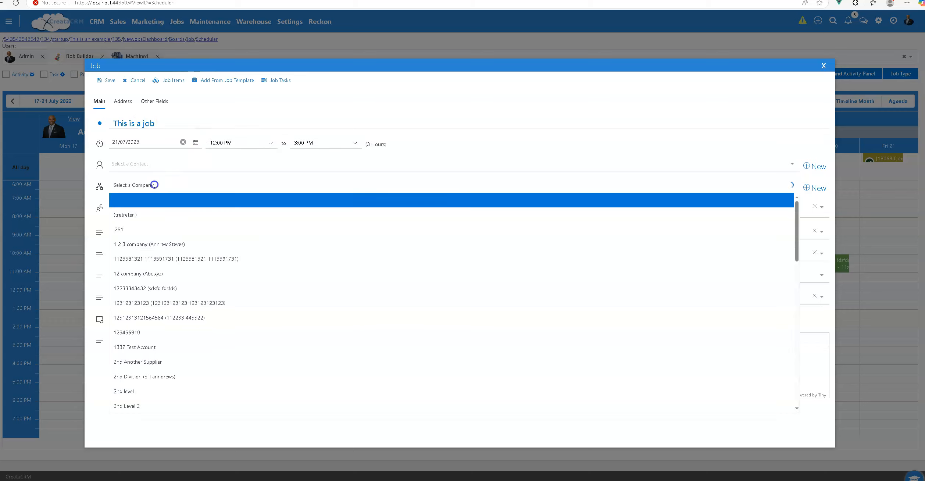
type("bon")
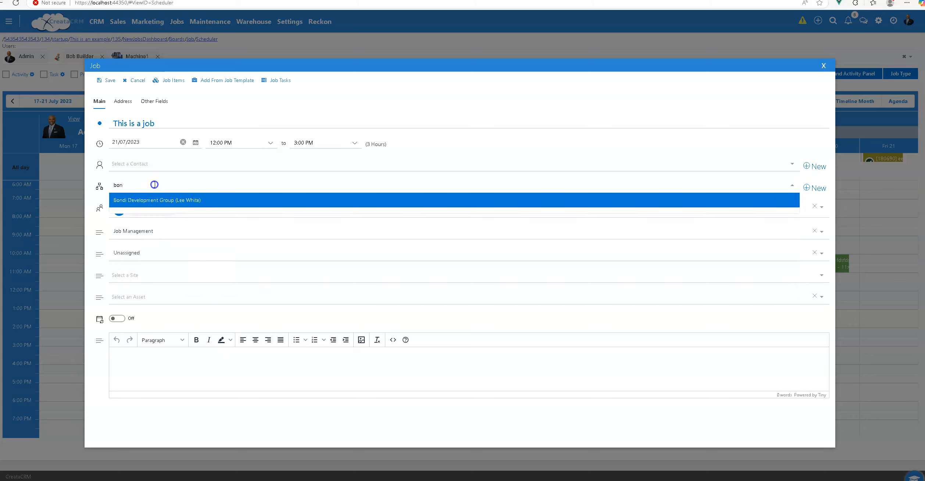
left_click(152, 198)
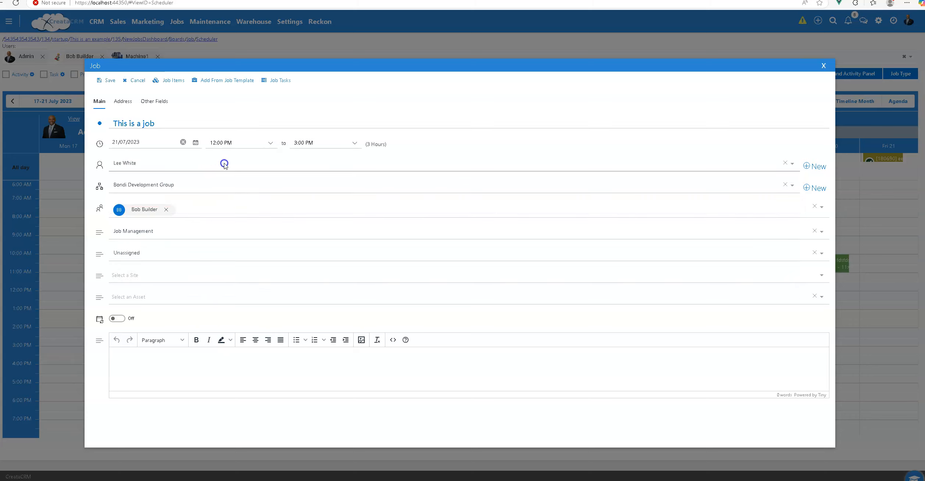
left_click(109, 82)
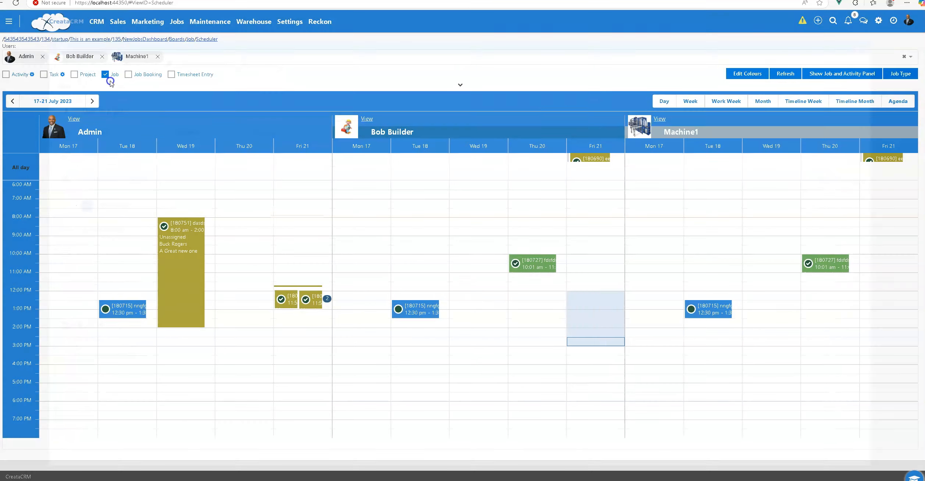
Open the full detail view of the "This is a job" appointment from the scheduler.
left_click(585, 323)
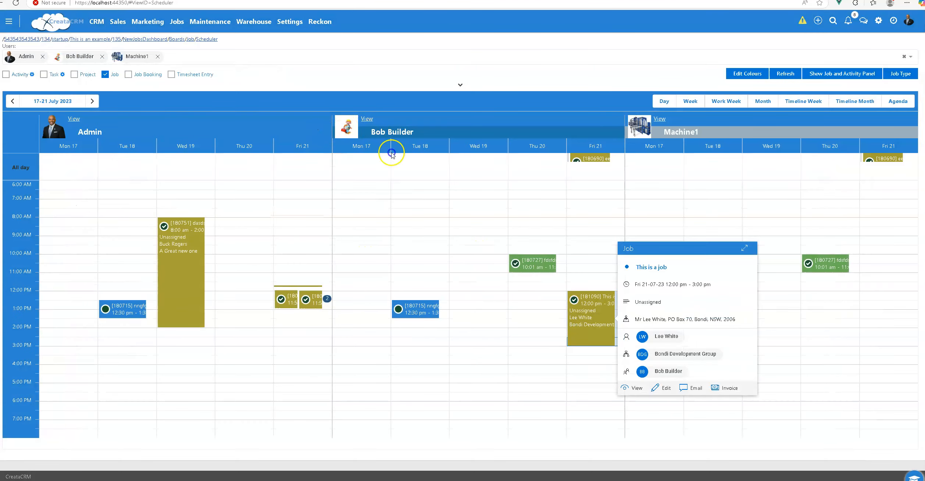
left_click(637, 389)
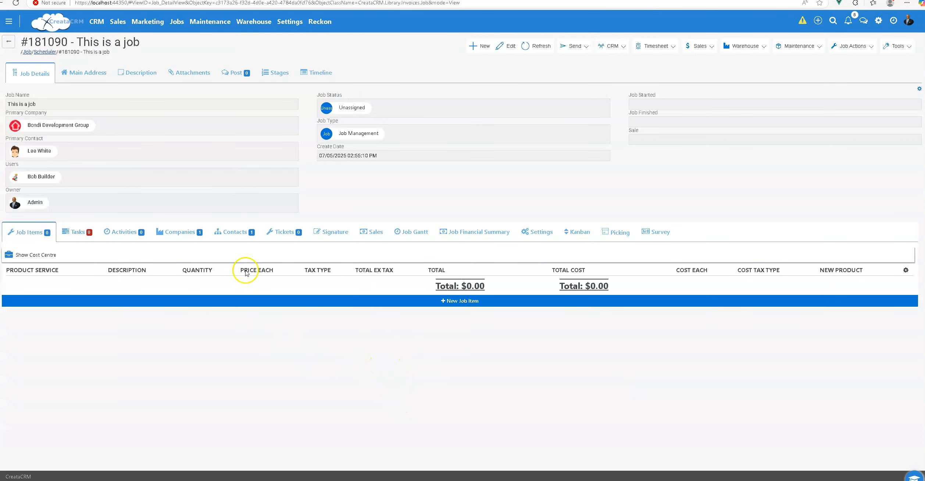
Review the actions available on the job under Tools, Job Actions, Maintenance, Warehouse, Sales and CRM.
left_click(907, 52)
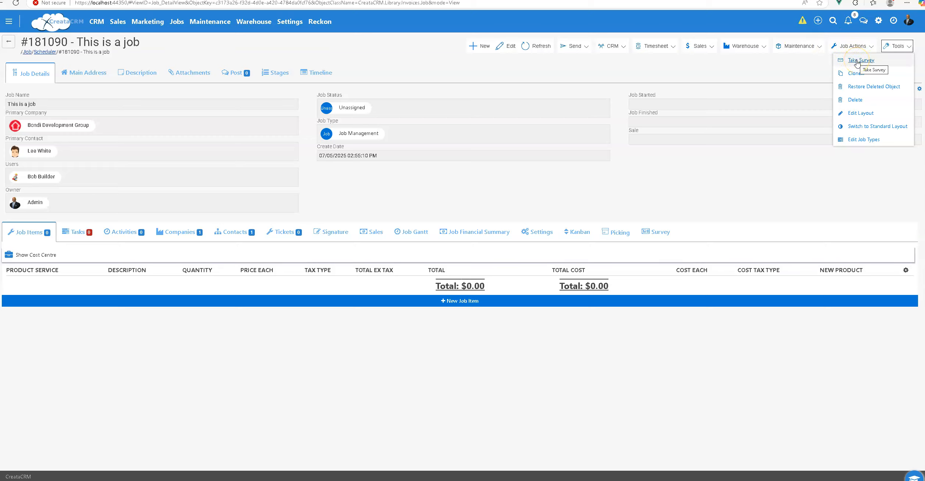
left_click(853, 46)
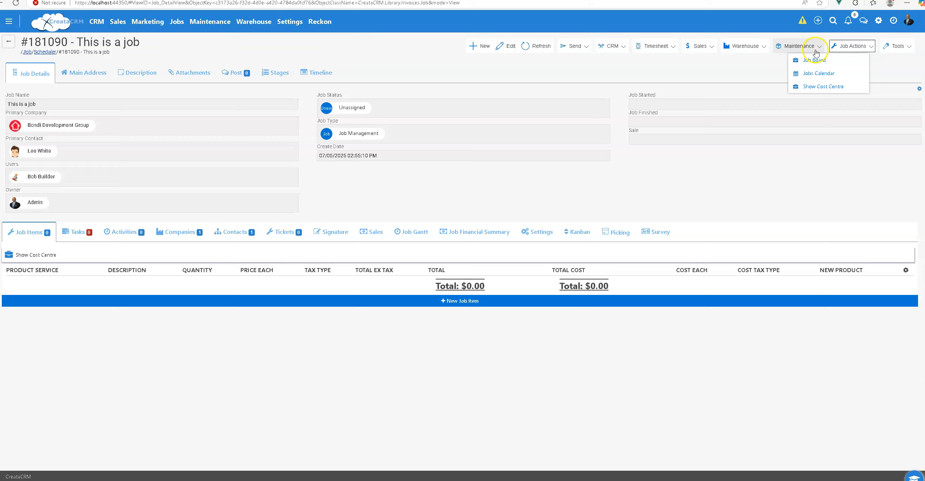
left_click(761, 52)
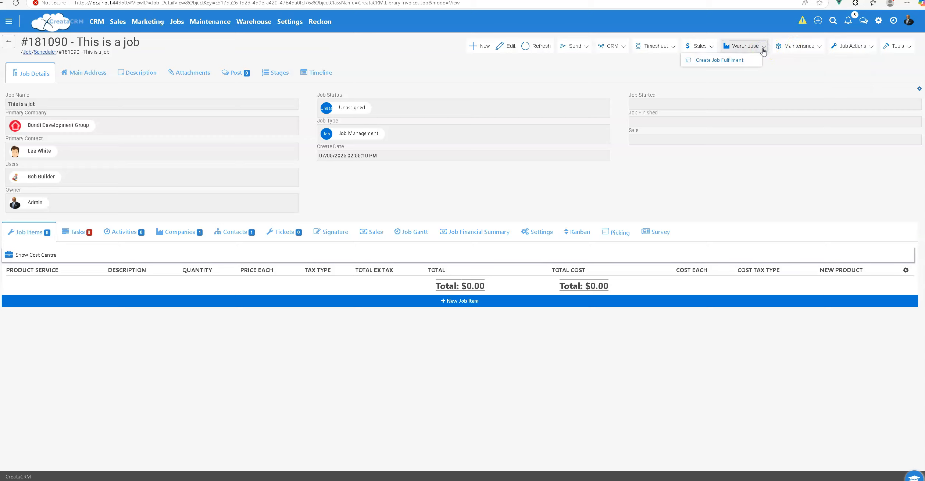
left_click(713, 48)
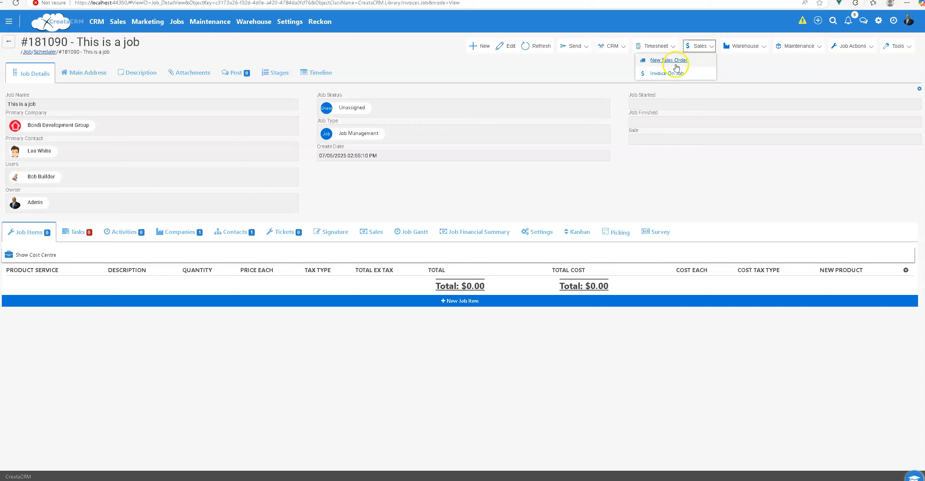
left_click(621, 47)
left_click(510, 83)
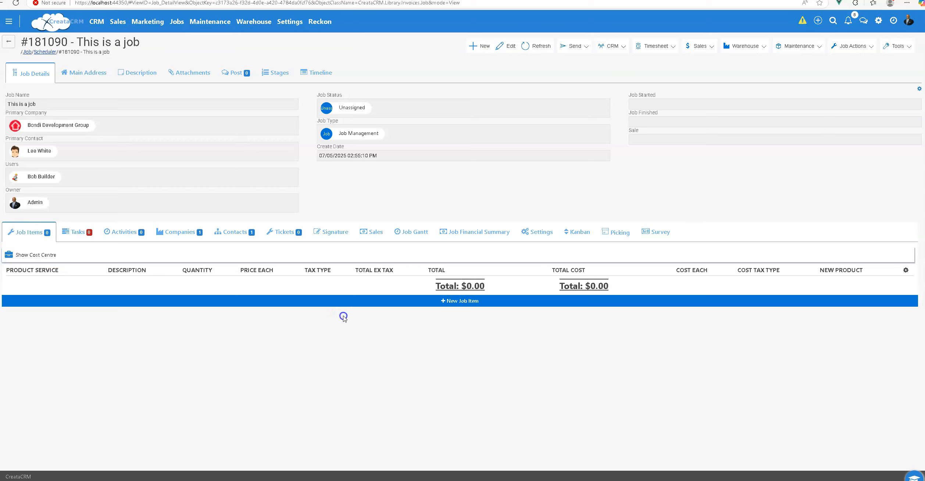
Add a job item for the product 1.5 M Dumpster and set its quantity to 2.
left_click(451, 301)
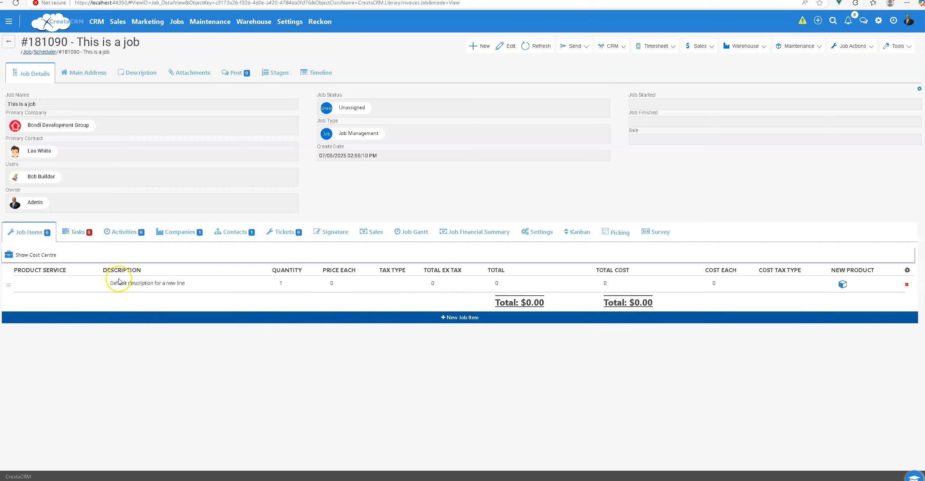
left_click(83, 287)
left_click(94, 291)
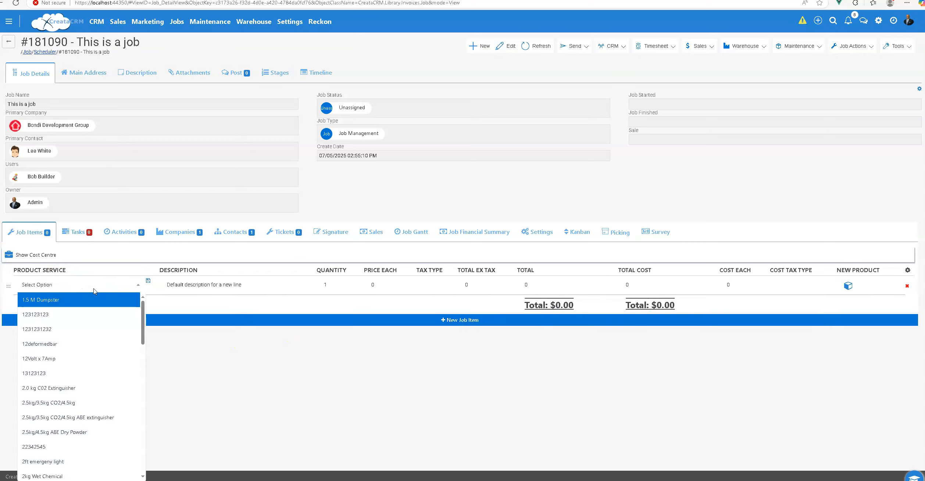
left_click(92, 300)
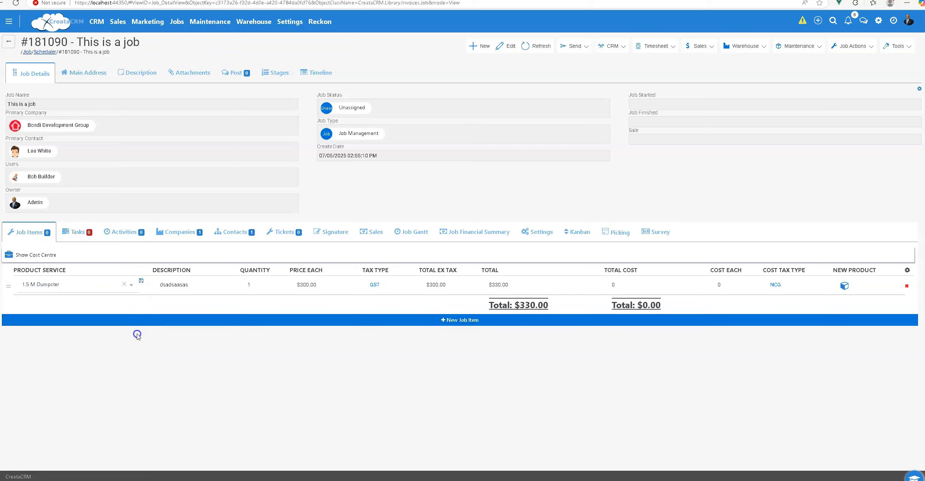
left_click(142, 282)
left_click(230, 292)
left_click(248, 283)
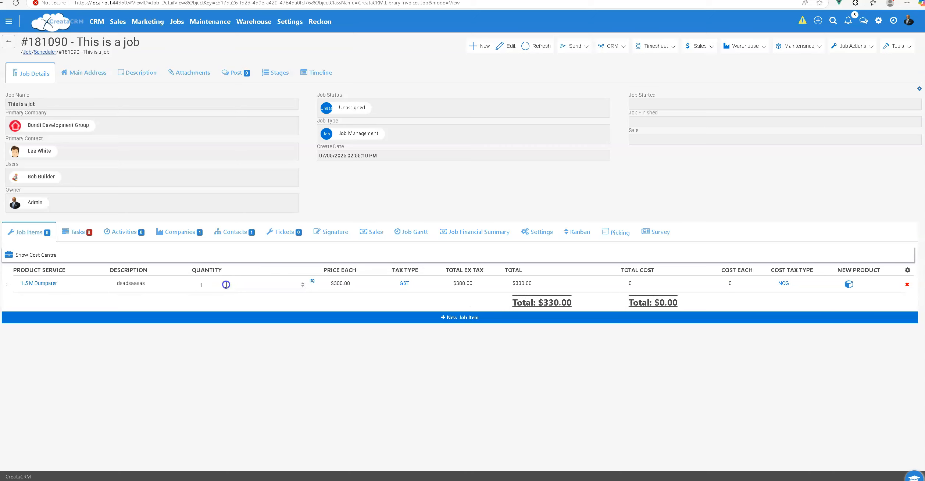
left_click(297, 349)
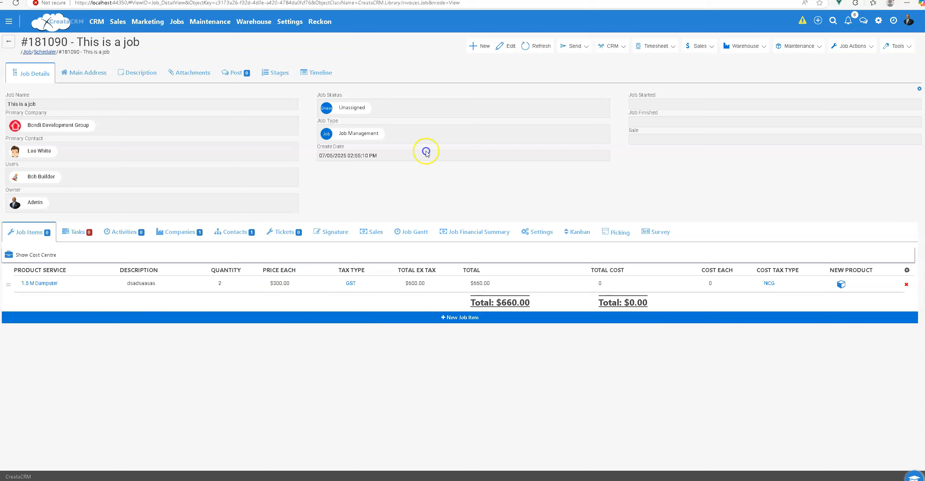
Move the job's stage to Assigned.
left_click(280, 79)
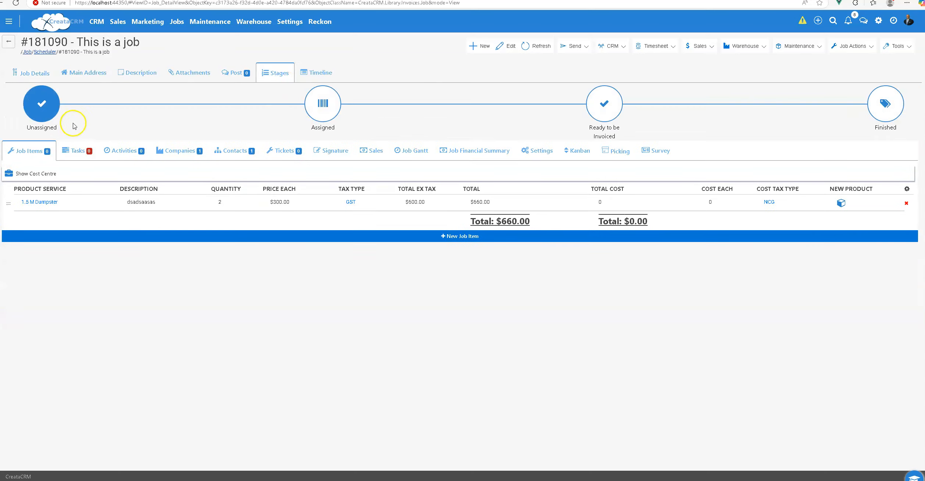
left_click(325, 109)
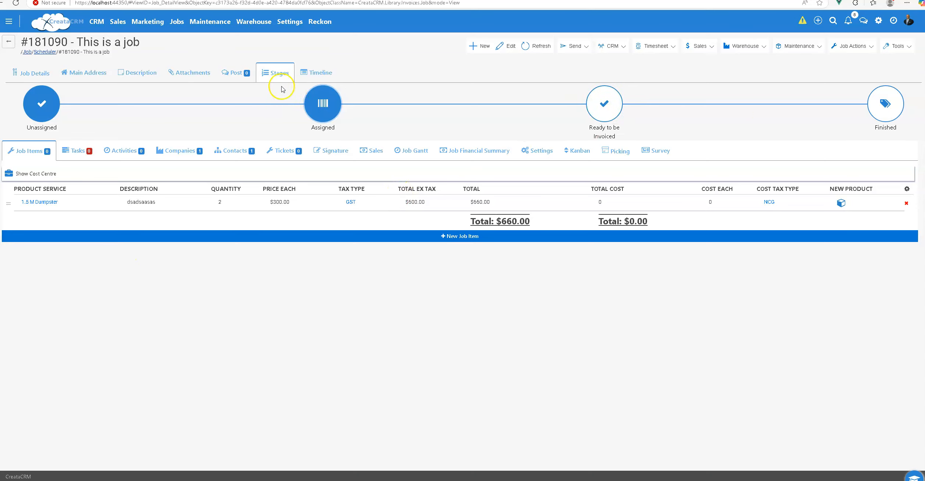
Look at the job's attachments area and the SWMS - Process Job survey form, and return to the job items.
left_click(180, 79)
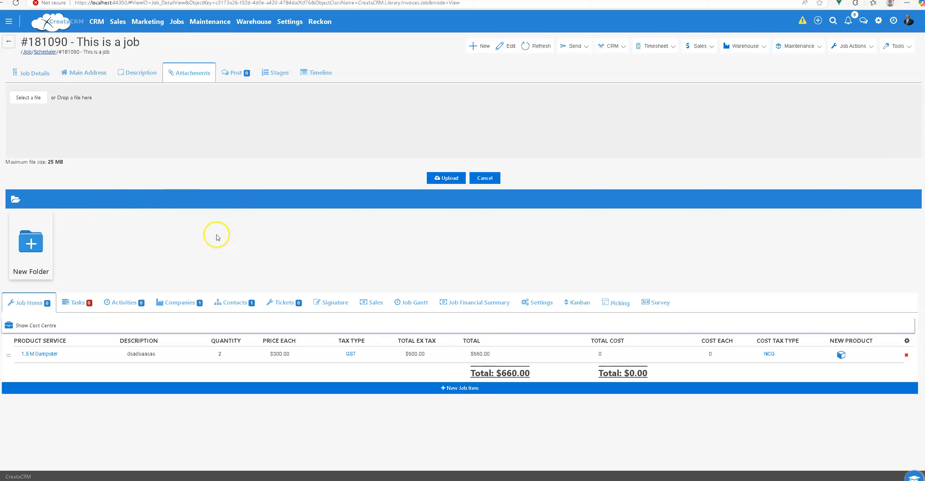
left_click(650, 306)
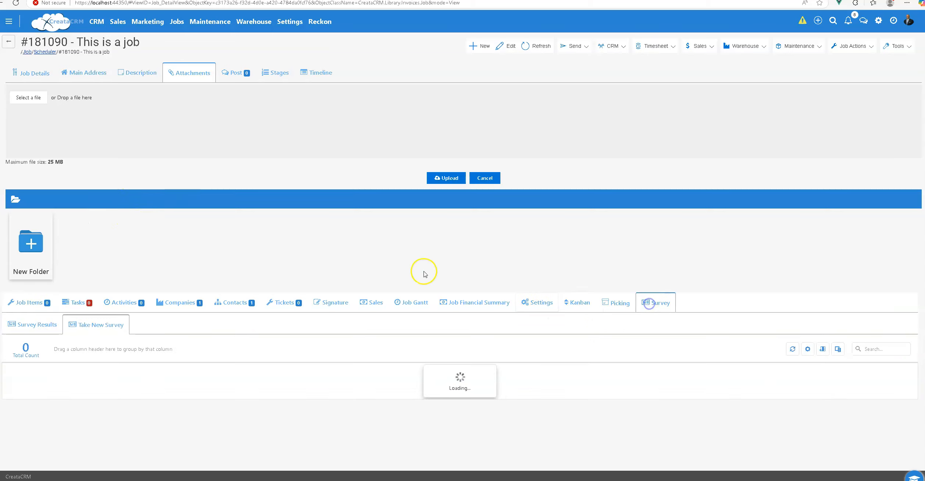
left_click(447, 398)
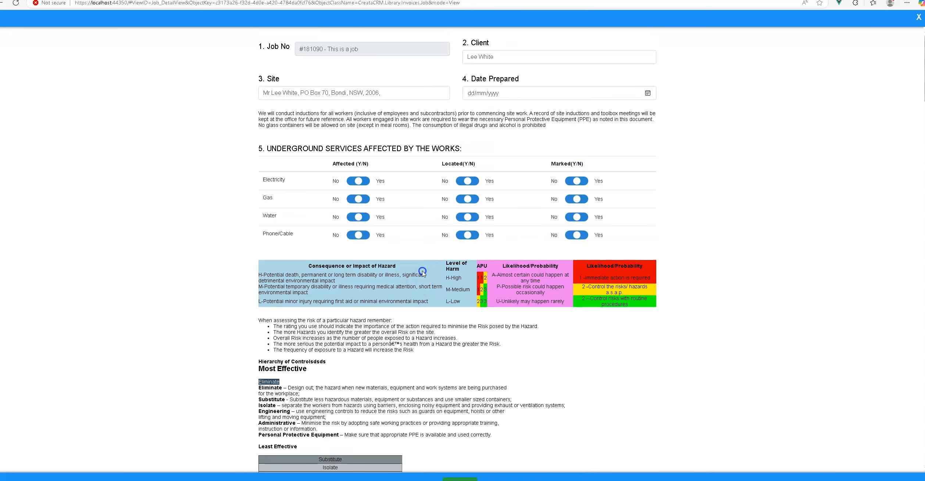
left_click(729, 57)
scroll(504, 315, "down", 3)
left_click(919, 17)
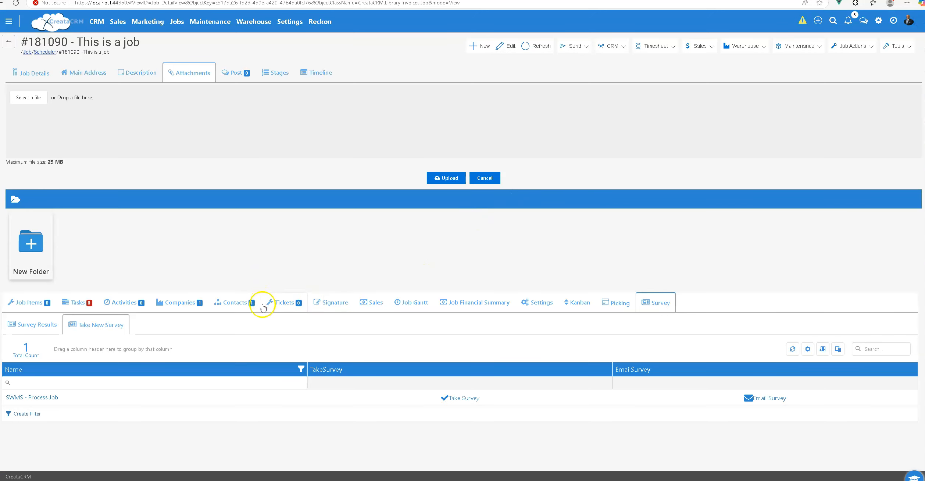
left_click(34, 305)
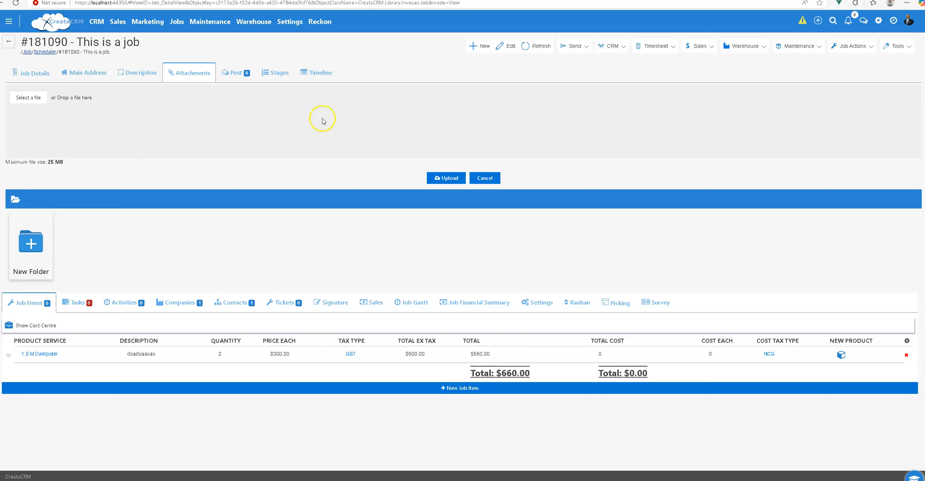
Move the job's stage to Ready to be Invoiced.
left_click(294, 76)
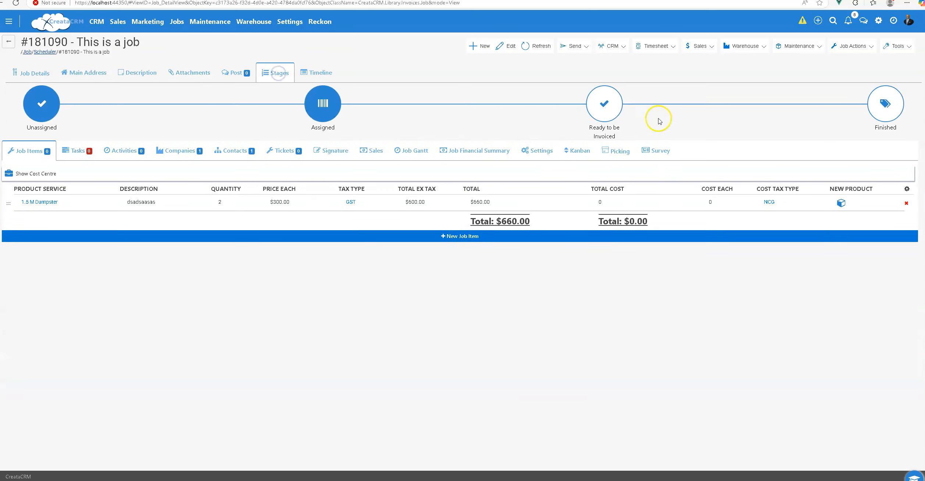
left_click(591, 106)
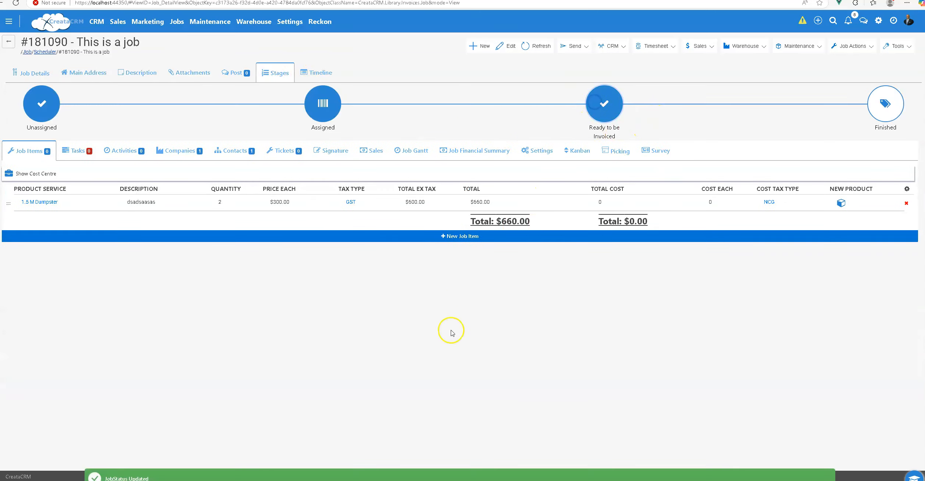
Start an invoice on the job, add the 1.5 M Dumpster item to it, and review the activities and invoice items.
left_click(700, 47)
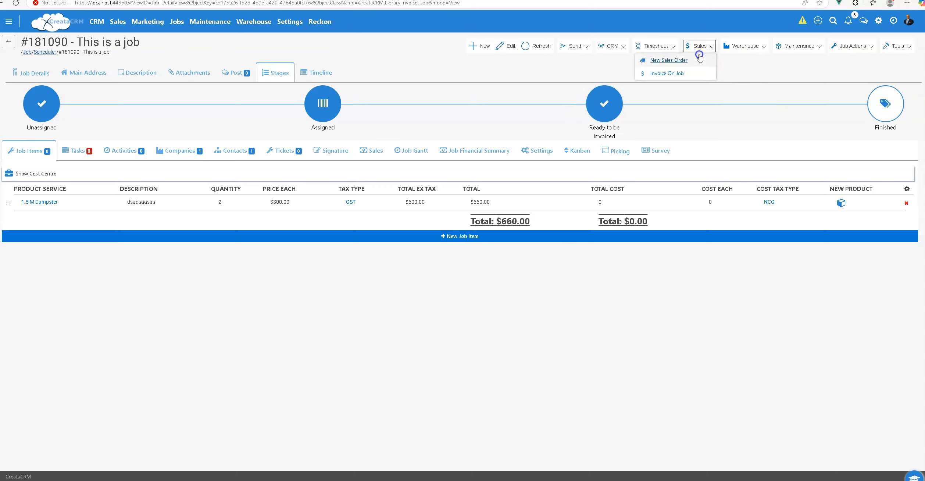
left_click(674, 73)
left_click(468, 110)
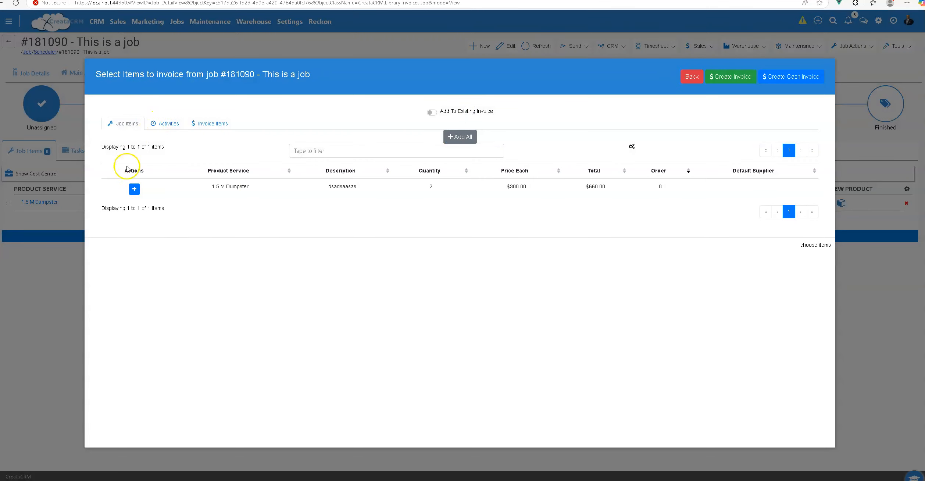
left_click(133, 190)
left_click(169, 124)
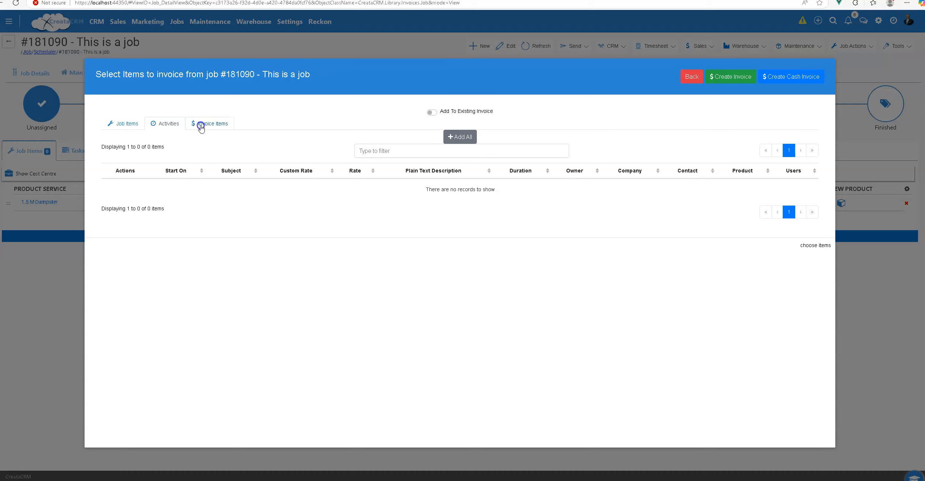
left_click(201, 125)
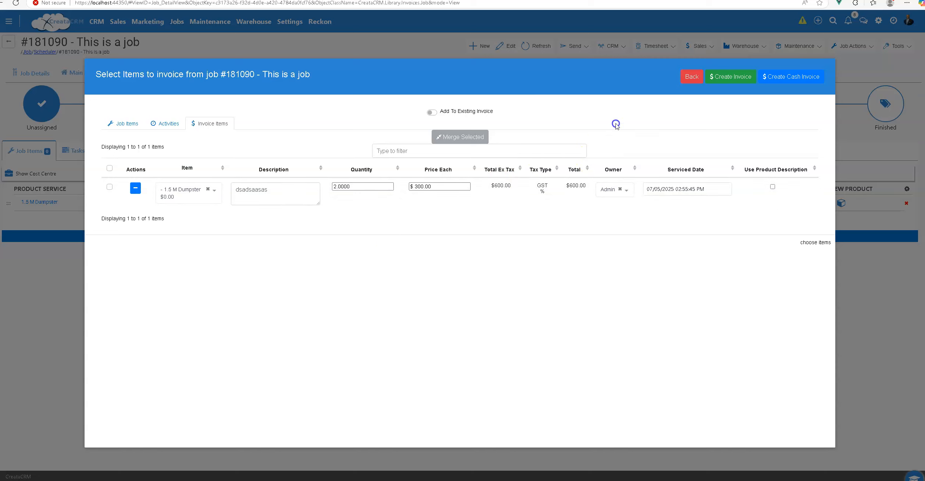
Append "dsadasdsa" and, after a blank line, "dasdasdsa" to the invoice item's description, and create the invoice.
left_click(730, 81)
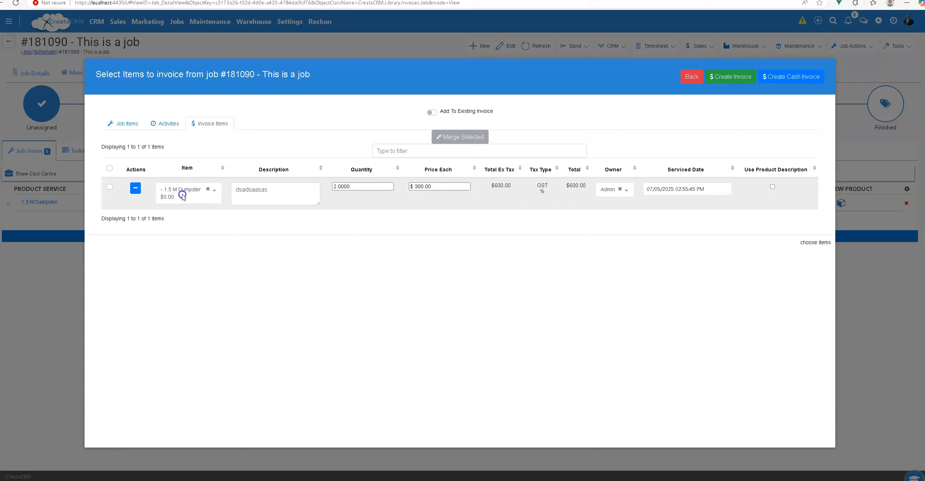
left_click(368, 180)
left_click(299, 192)
type("dsadasdsa")
left_click(294, 195)
key("Return")
key("Return")
type("dasdasdsa")
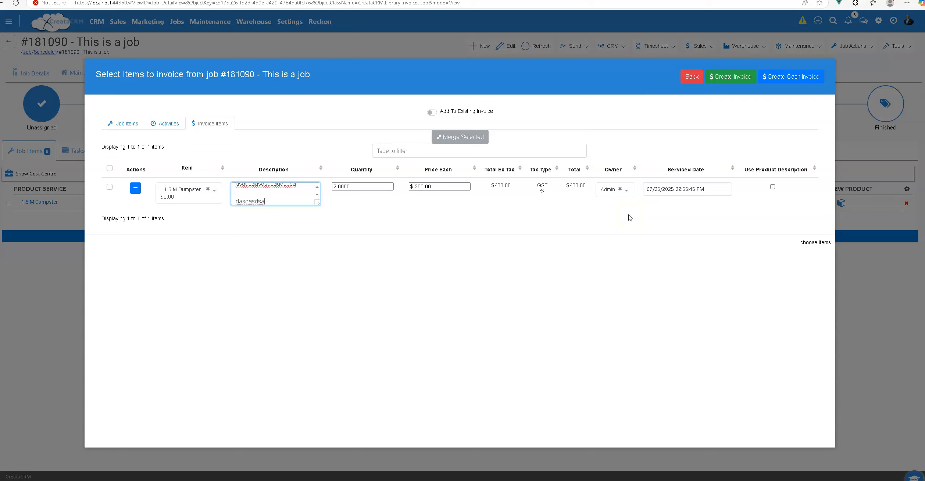
left_click(723, 77)
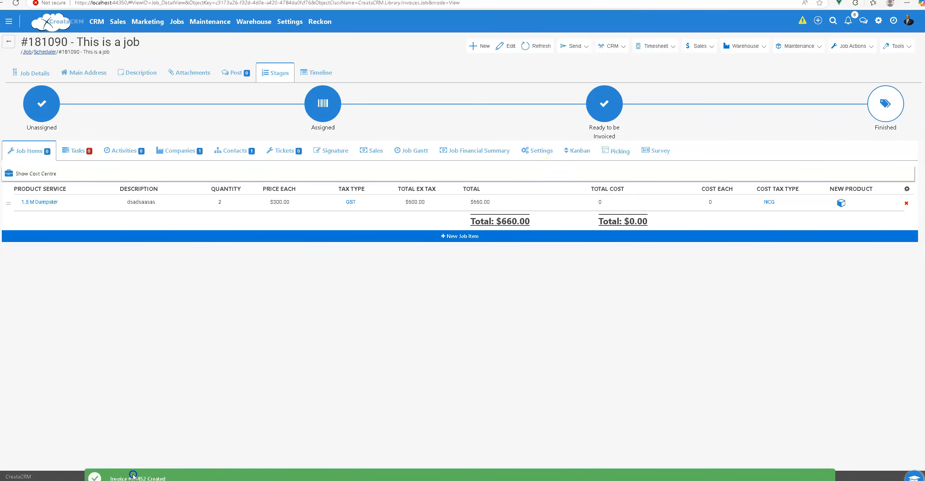
Open the newly created invoice and send it to Reckon, resuming execution at the Visual Studio breakpoint.
left_click(133, 476)
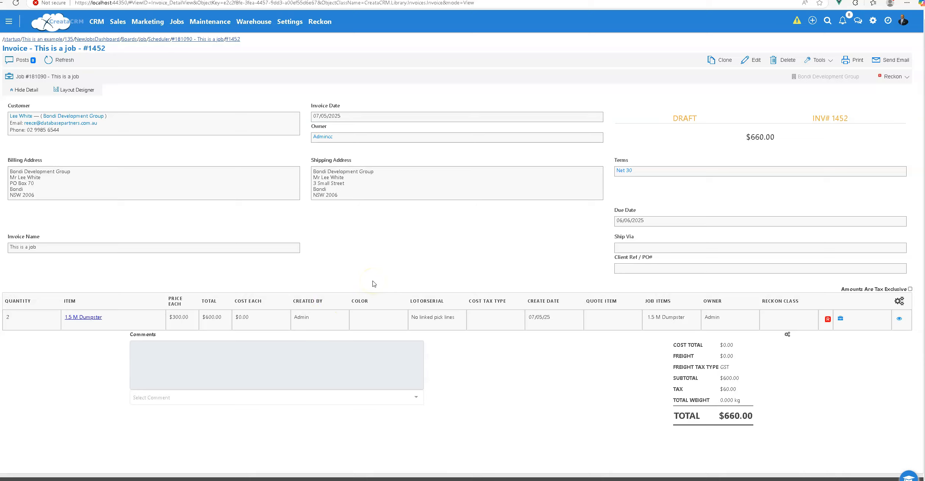
left_click(906, 78)
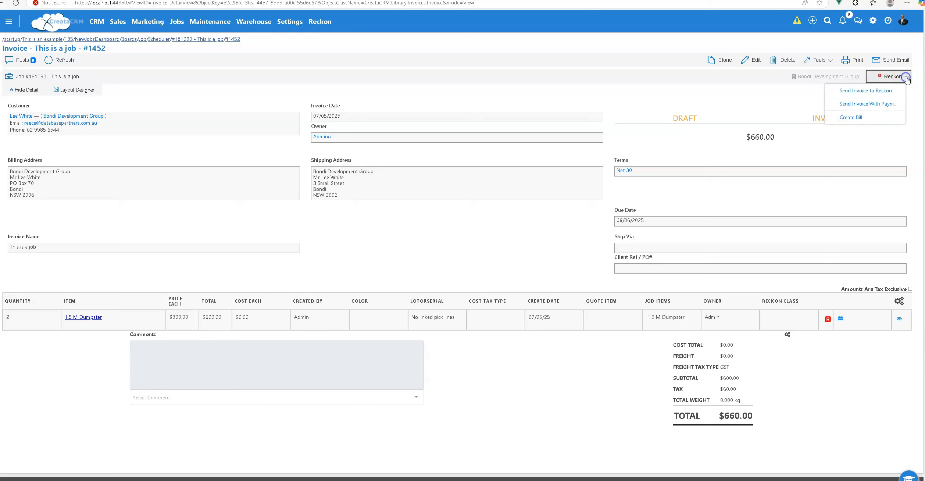
left_click(864, 95)
left_click(444, 301)
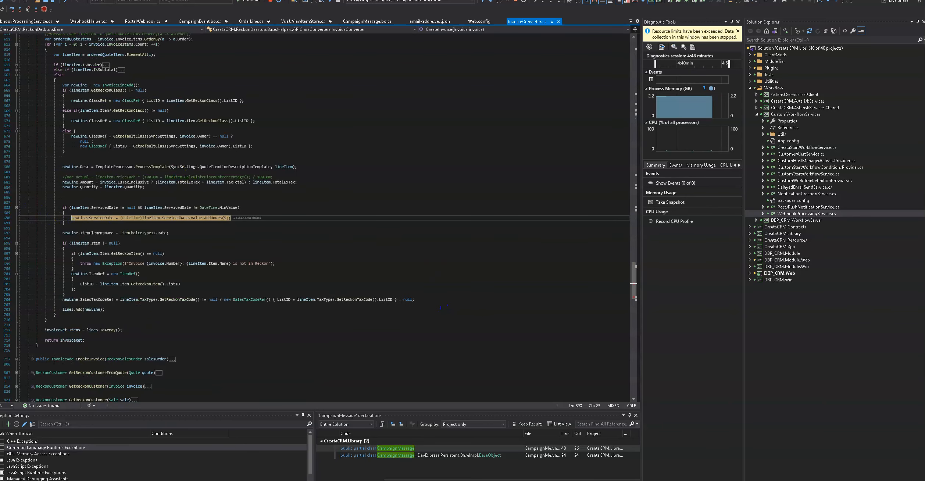
left_click(250, 5)
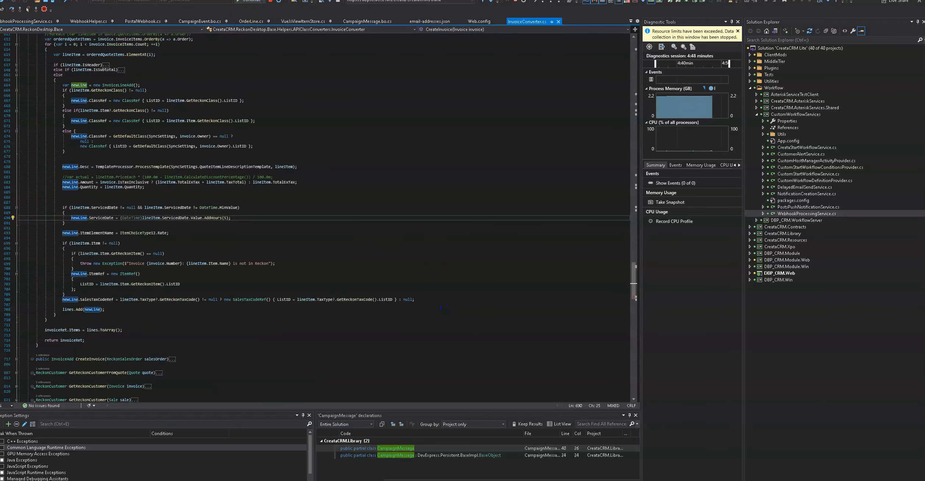